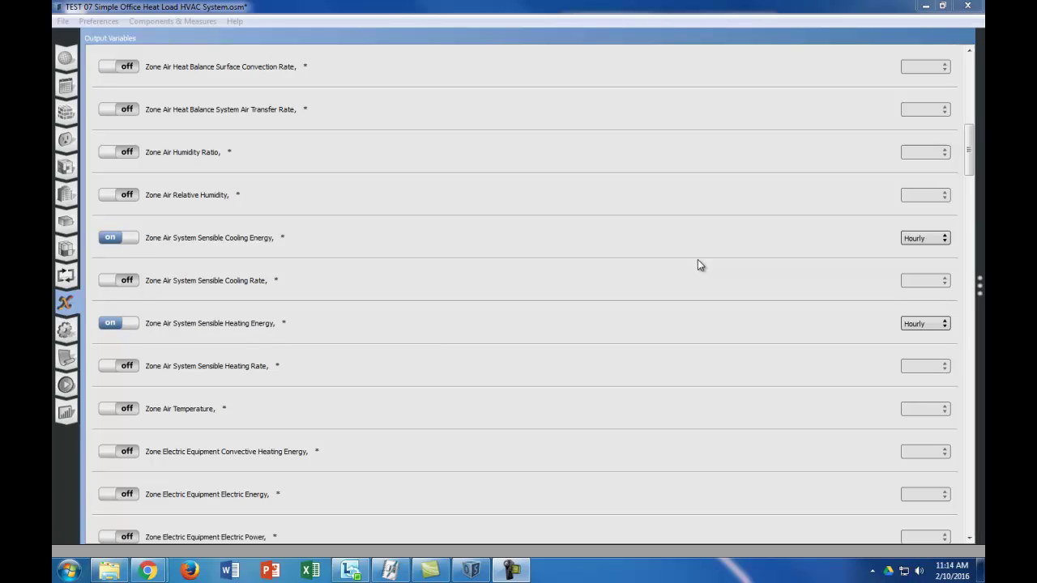
Step: Keep Zone Air System Sensible Cooling Energy reporting at the Hourly frequency
left_click(930, 239)
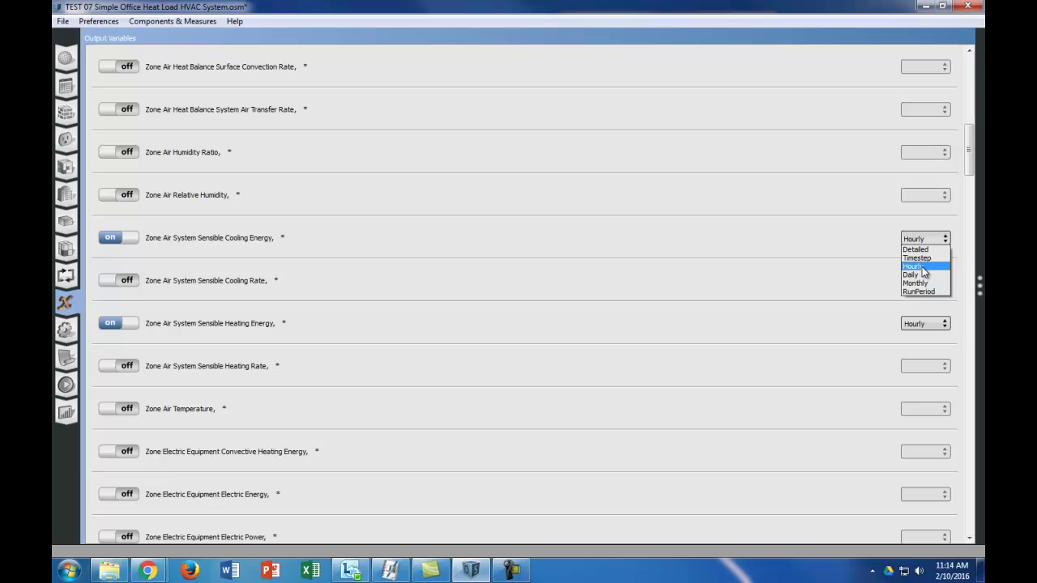
left_click(923, 272)
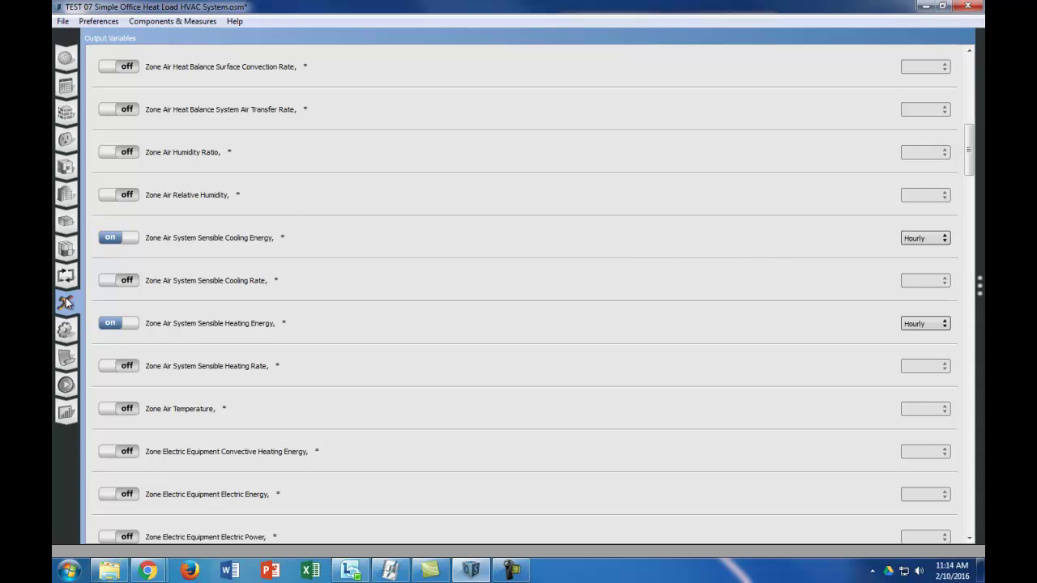
Step: Run the office heat load simulation from the Run Simulation page
left_click(66, 385)
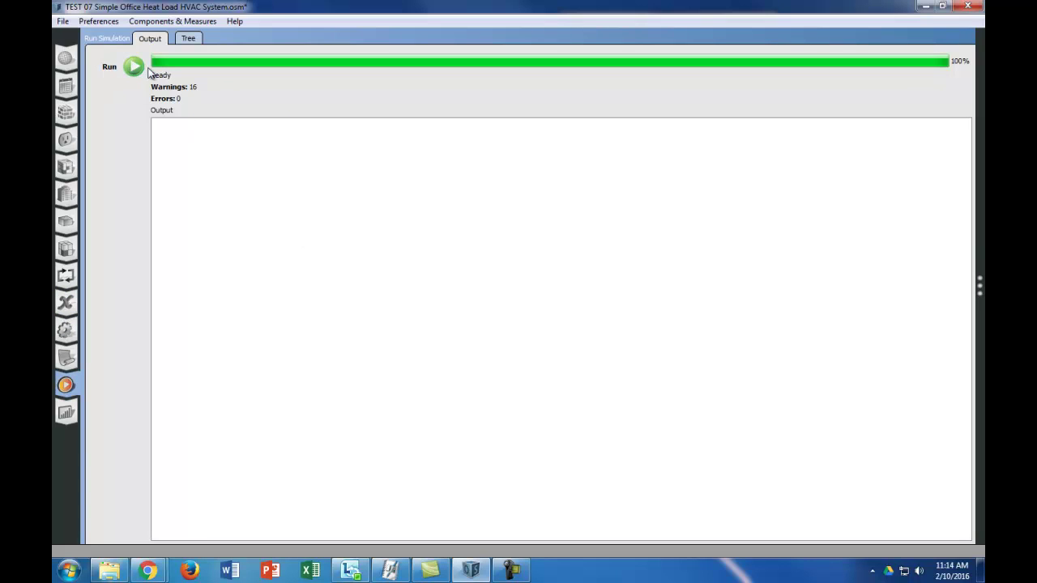
left_click(133, 67)
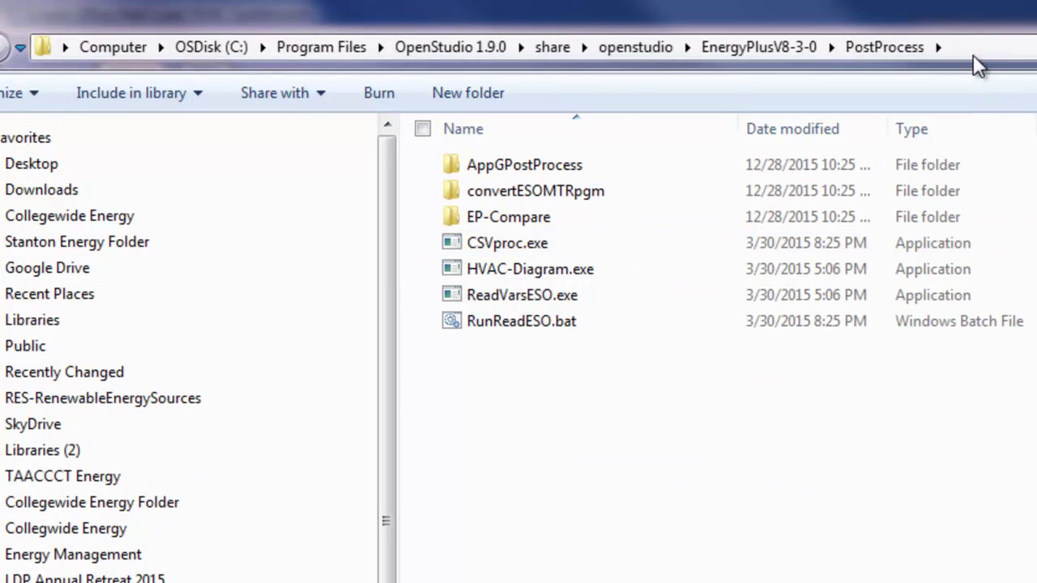
Step: Select ReadVarsESO.exe in OpenStudio's PostProcess folder and move to the shared Energy folder
left_click(593, 27)
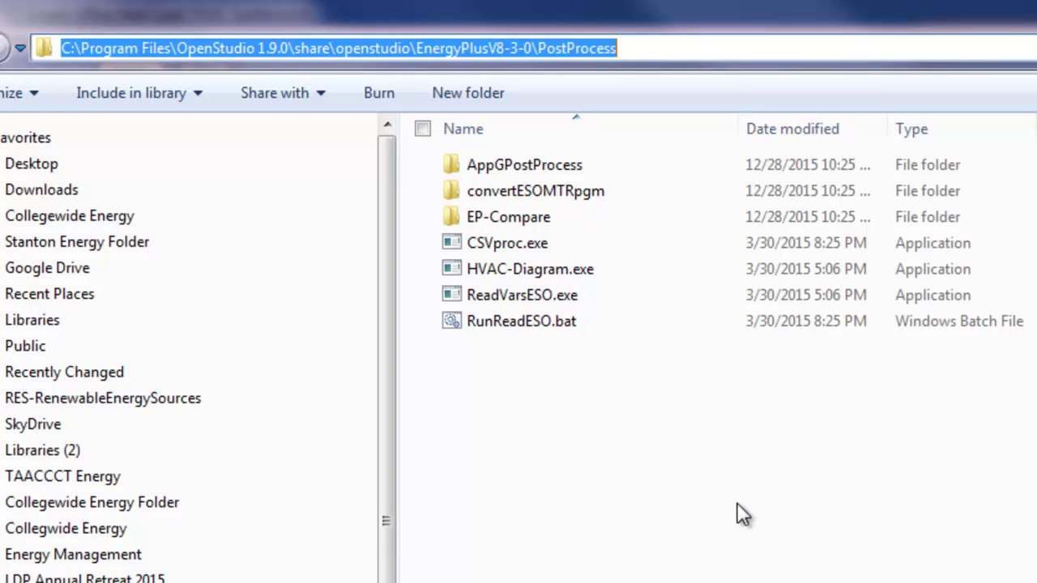
left_click(542, 294)
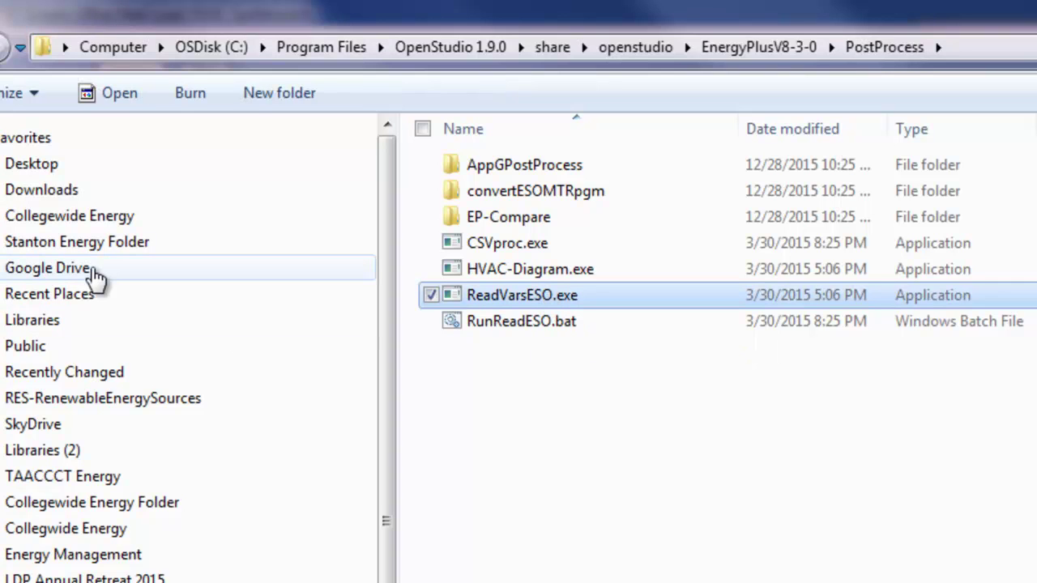
left_click(71, 243)
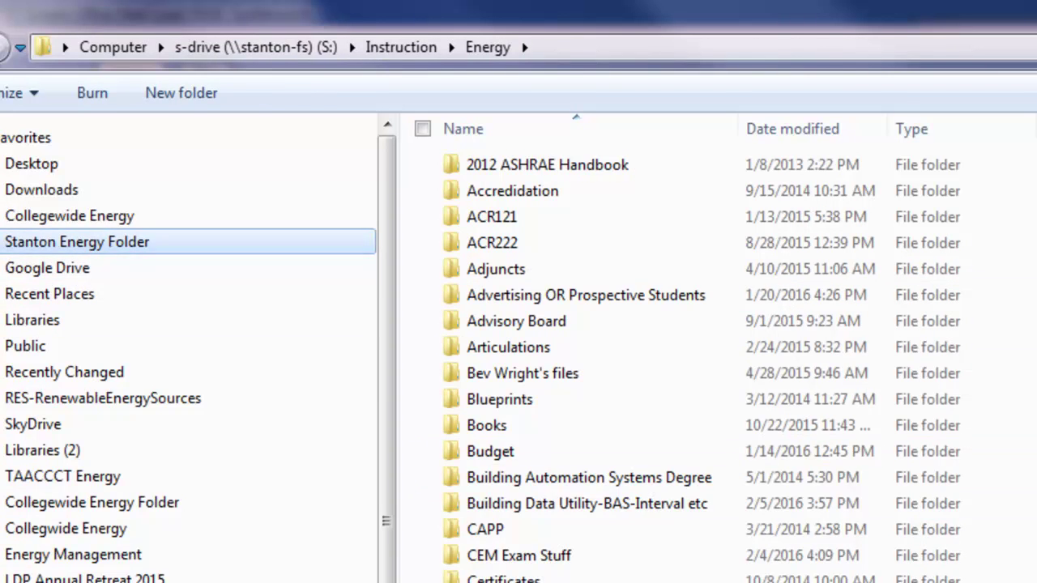
key("Tab")
key("d")
scroll(685, 458, "down", 2)
scroll(685, 357, "down", 12)
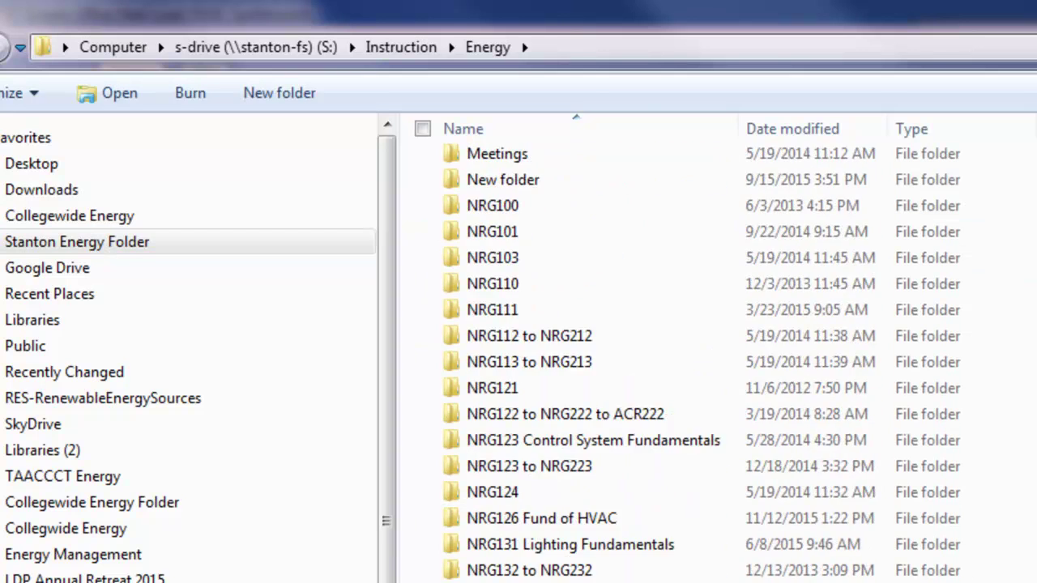
scroll(685, 357, "up", 2)
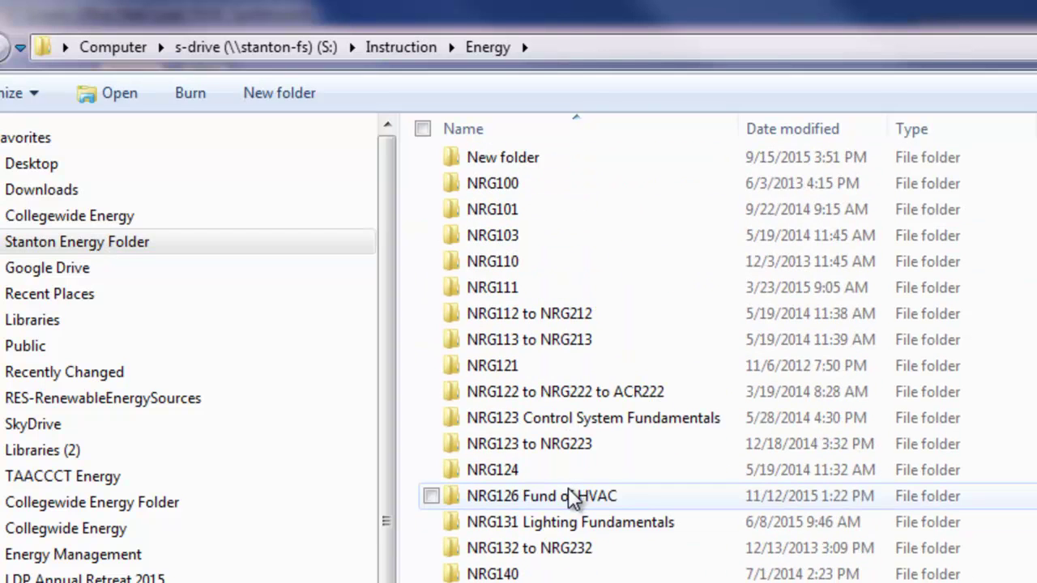
Step: Navigate to S:\Instruction\Energy\Energy Plus\PostProcess
double_click(572, 494)
left_click(487, 47)
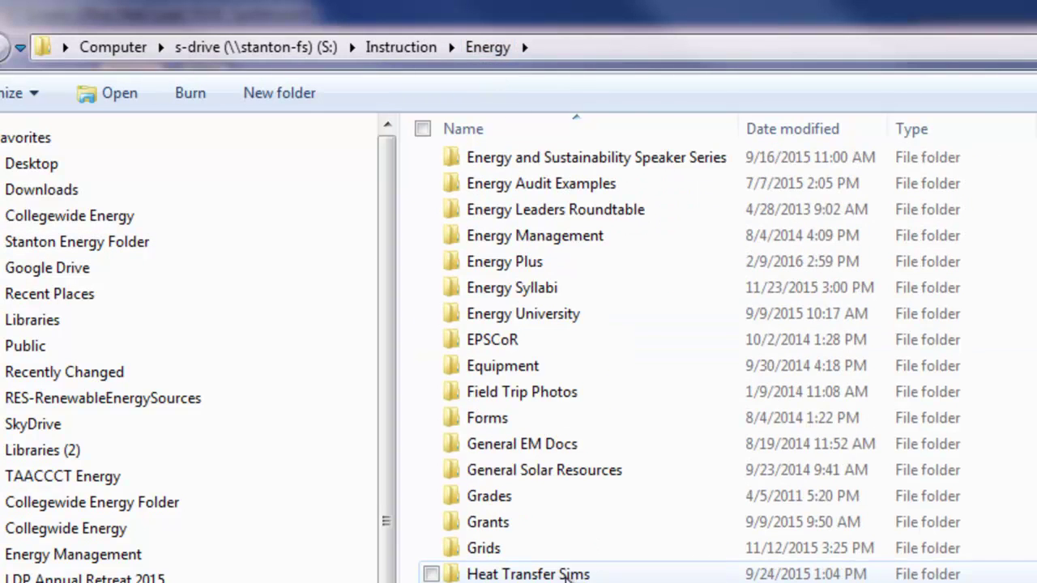
scroll(559, 571, "up", 4)
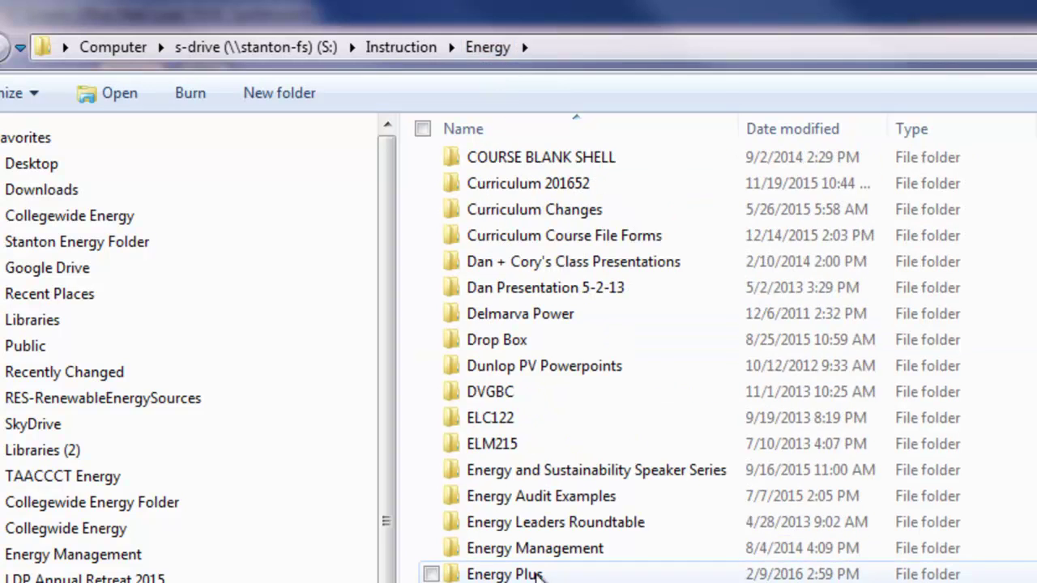
double_click(528, 572)
double_click(516, 297)
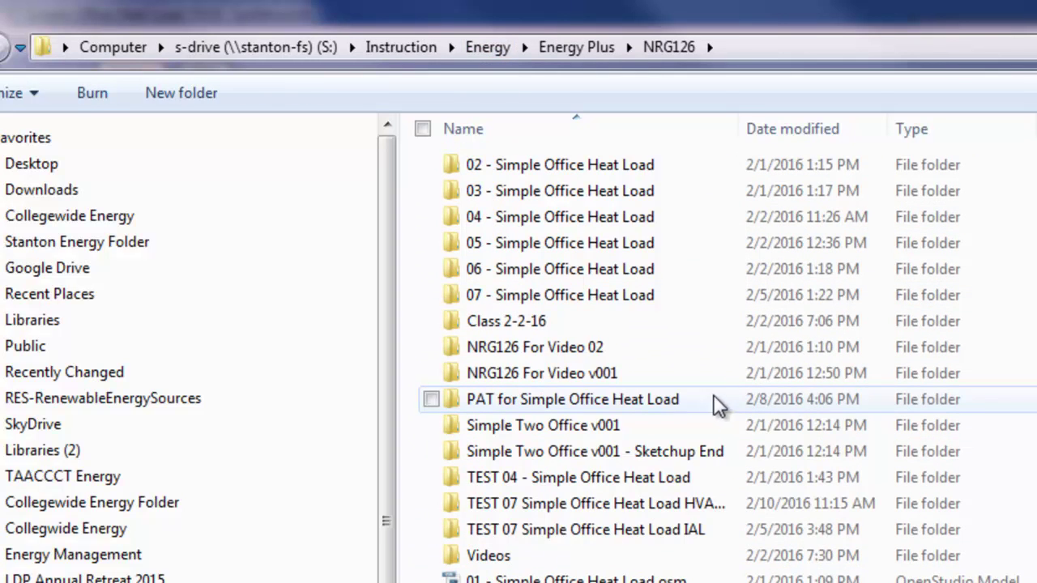
left_click(577, 47)
double_click(549, 379)
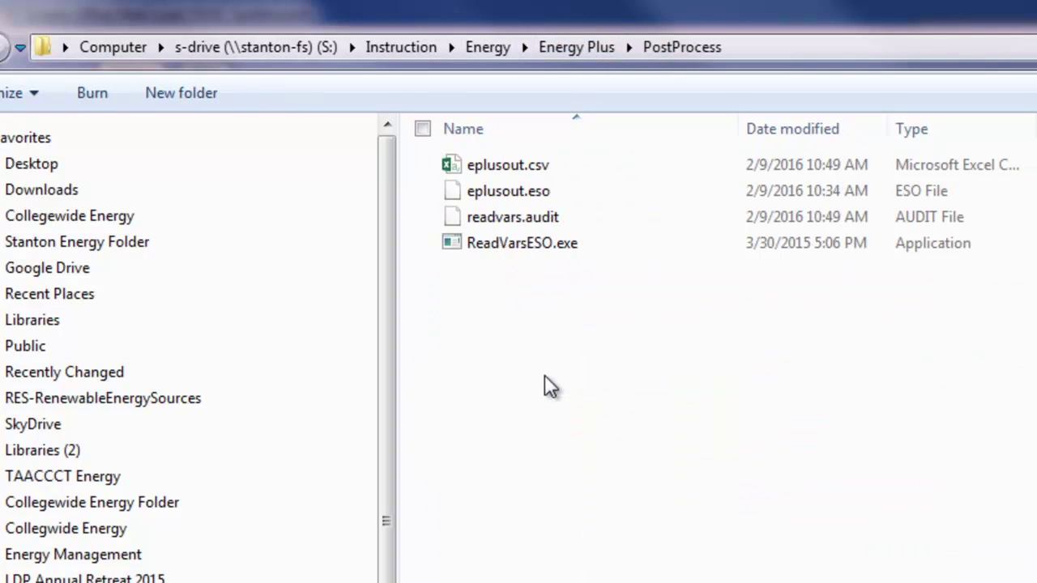
Step: Create a Temp folder there, paste ReadVarsESO.exe into it, and close Explorer
left_click(181, 94)
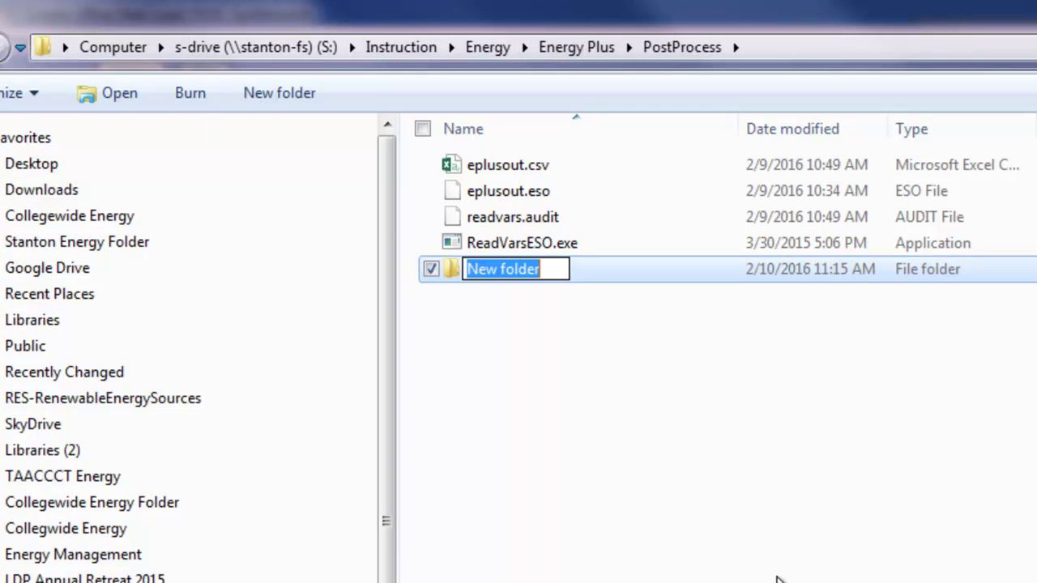
type("Temp")
key("Return")
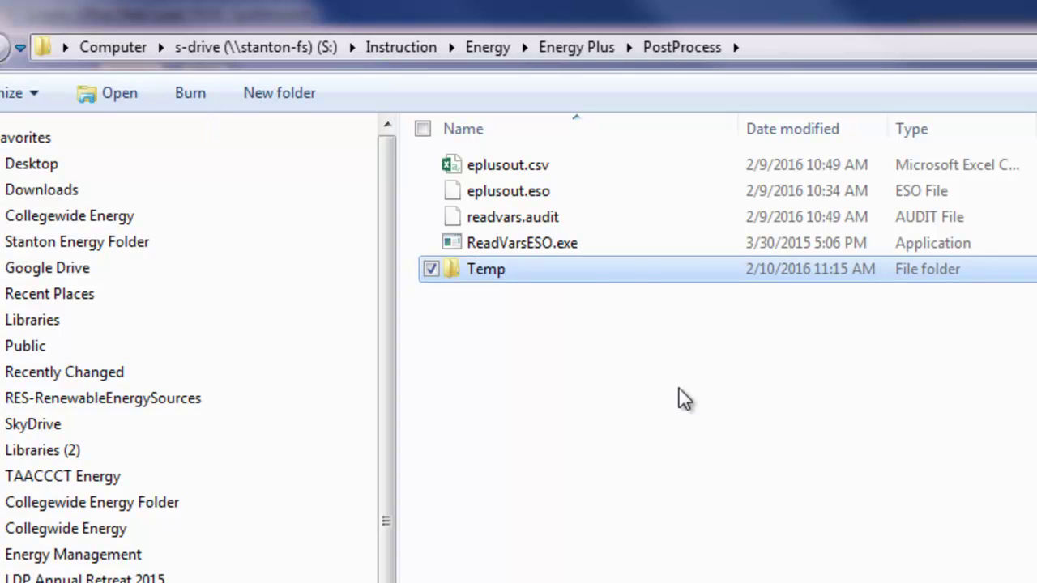
double_click(590, 275)
key("ctrl+v")
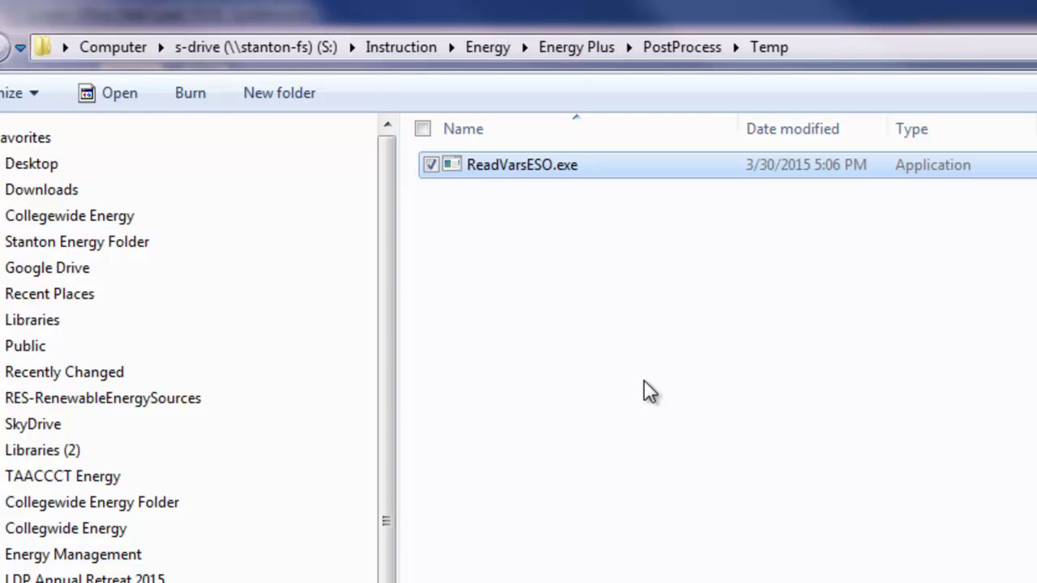
left_click(637, 391)
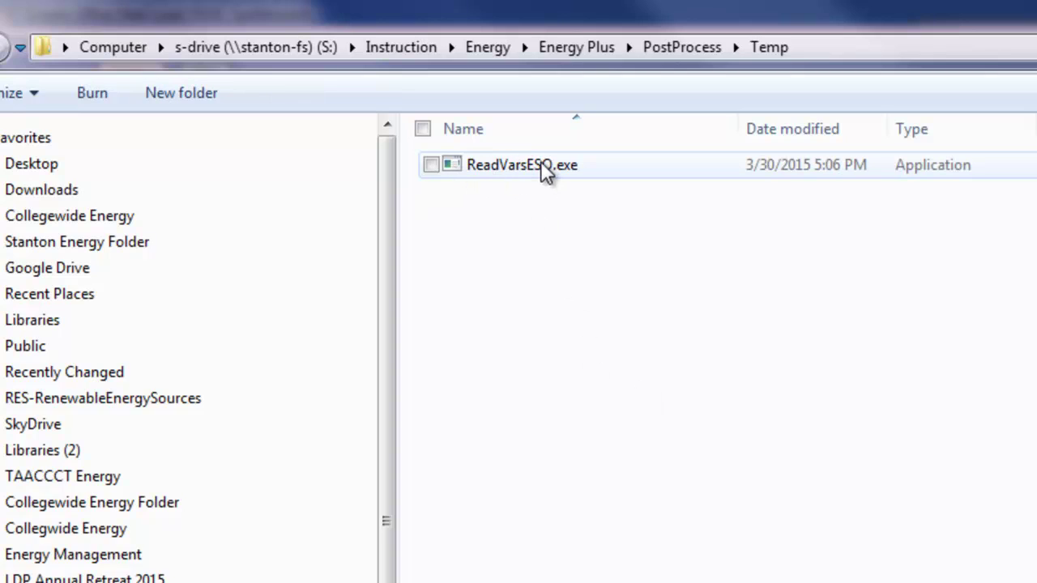
left_click_drag(805, 7, 794, 138)
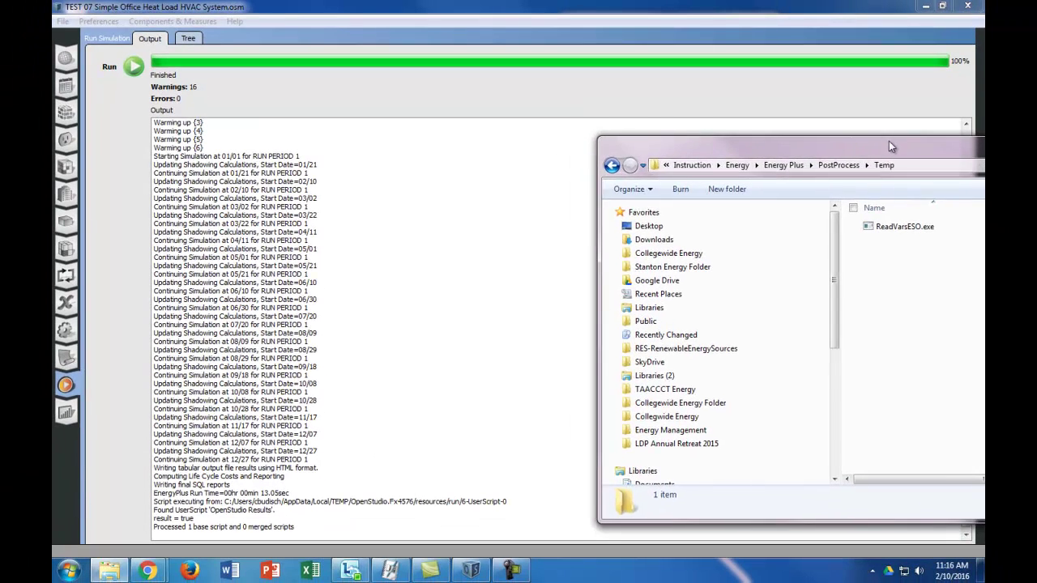
key("alt+F4")
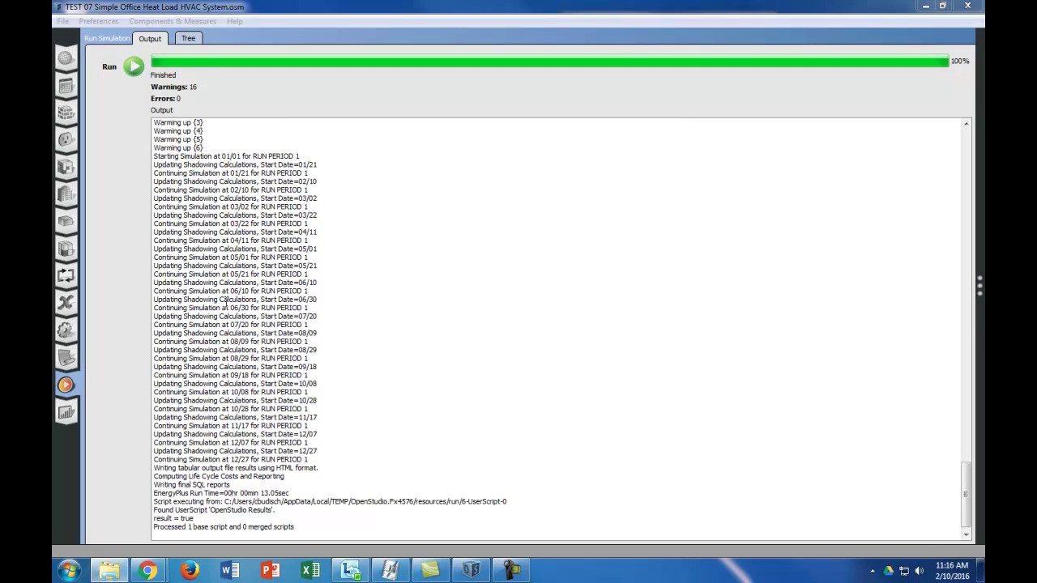
Step: Select the run's Output Directory path in the Details tab and launch a new Explorer window
left_click(189, 39)
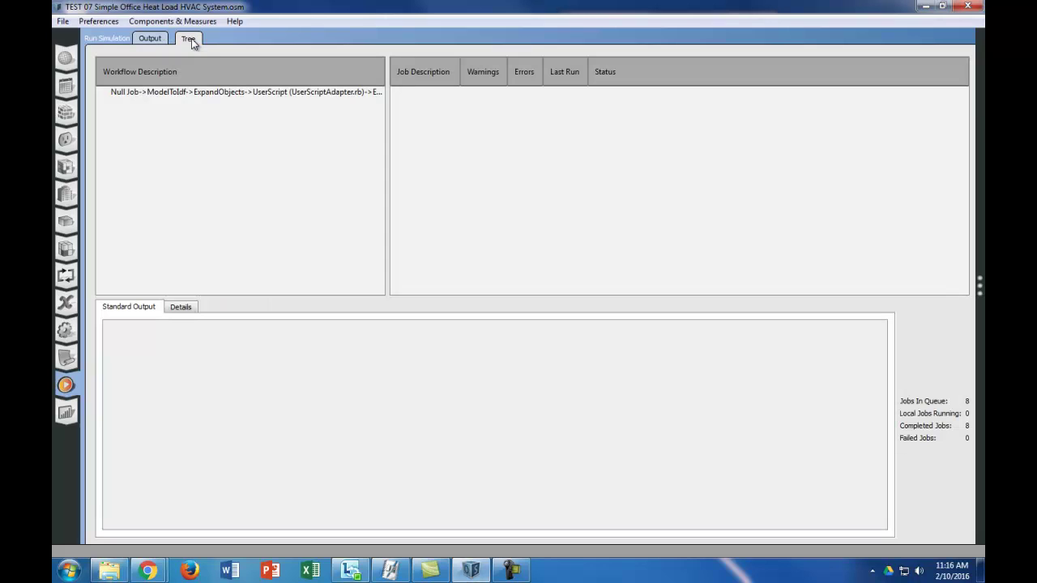
left_click(211, 94)
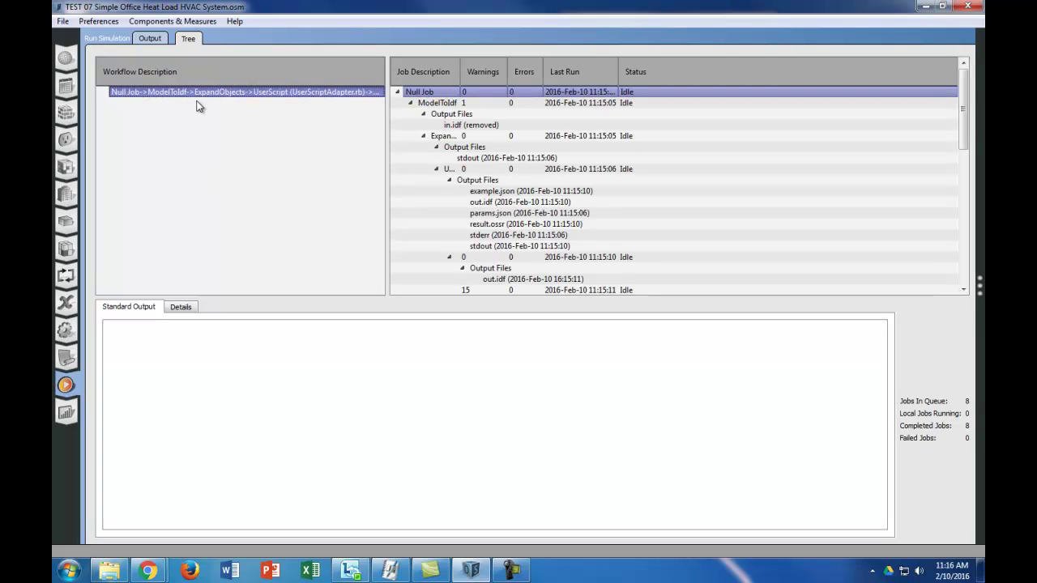
left_click(179, 308)
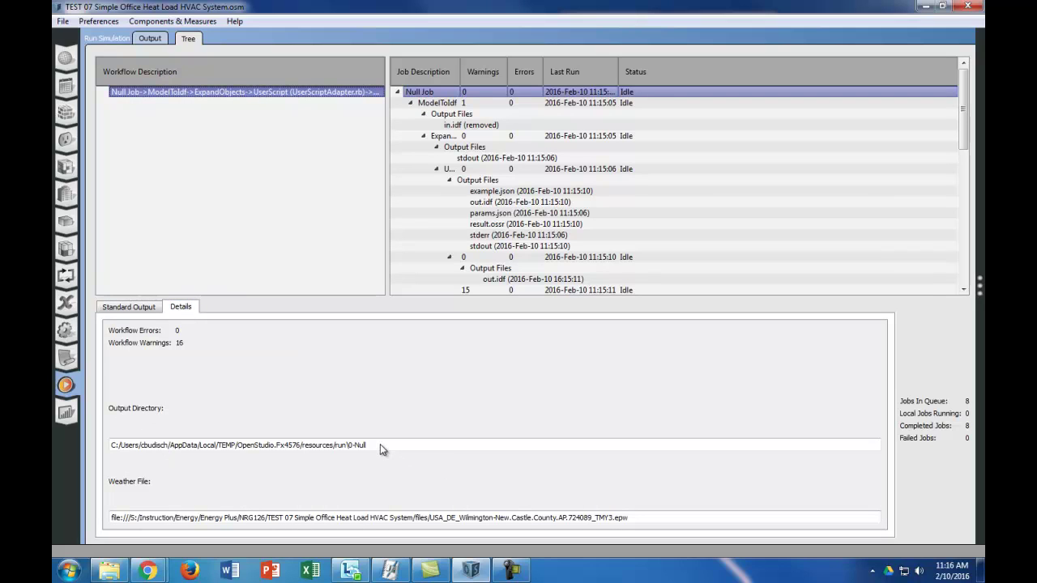
left_click_drag(380, 444, 105, 444)
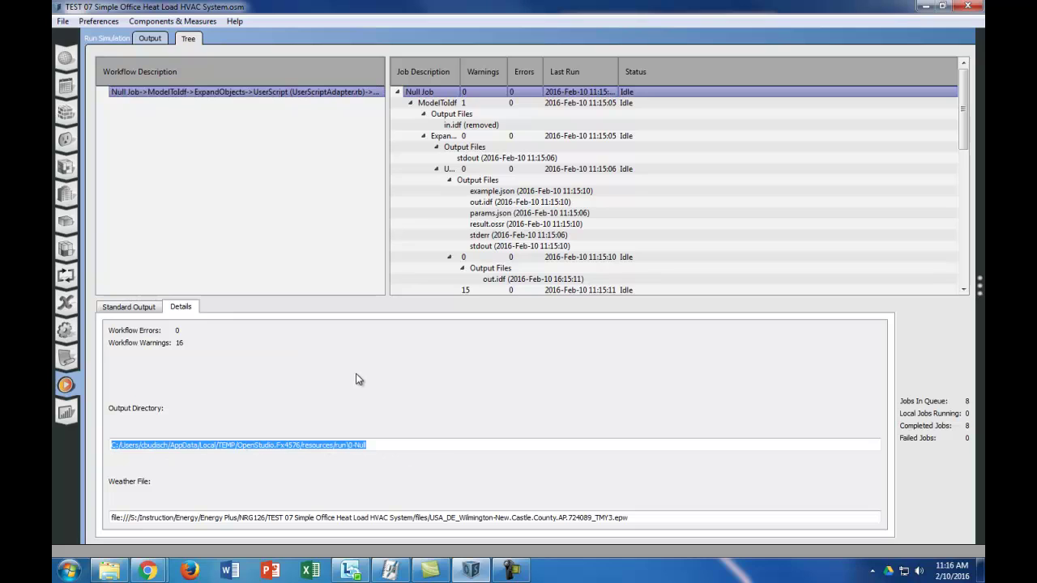
right_click(109, 572)
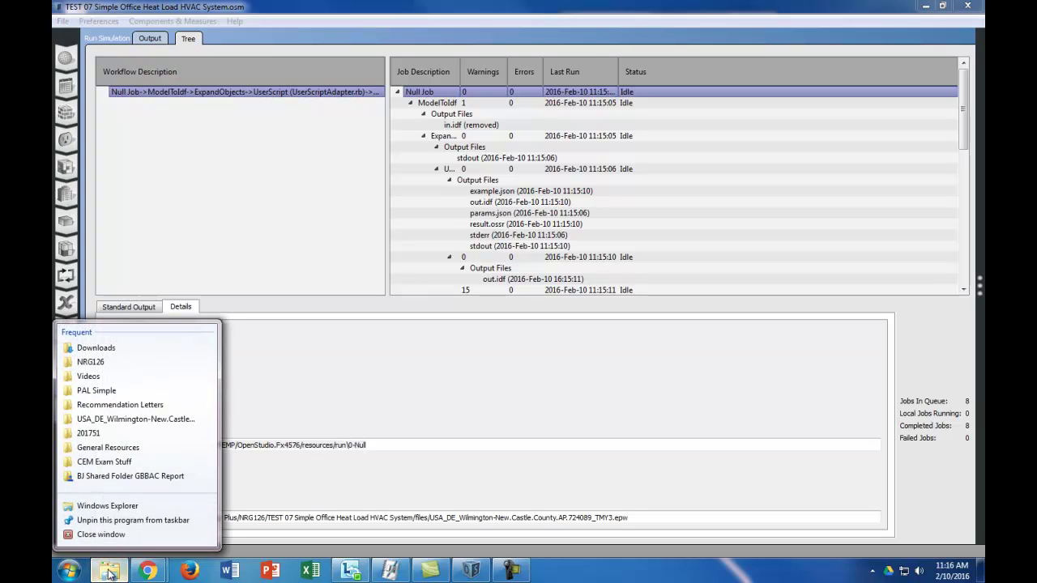
left_click(312, 459)
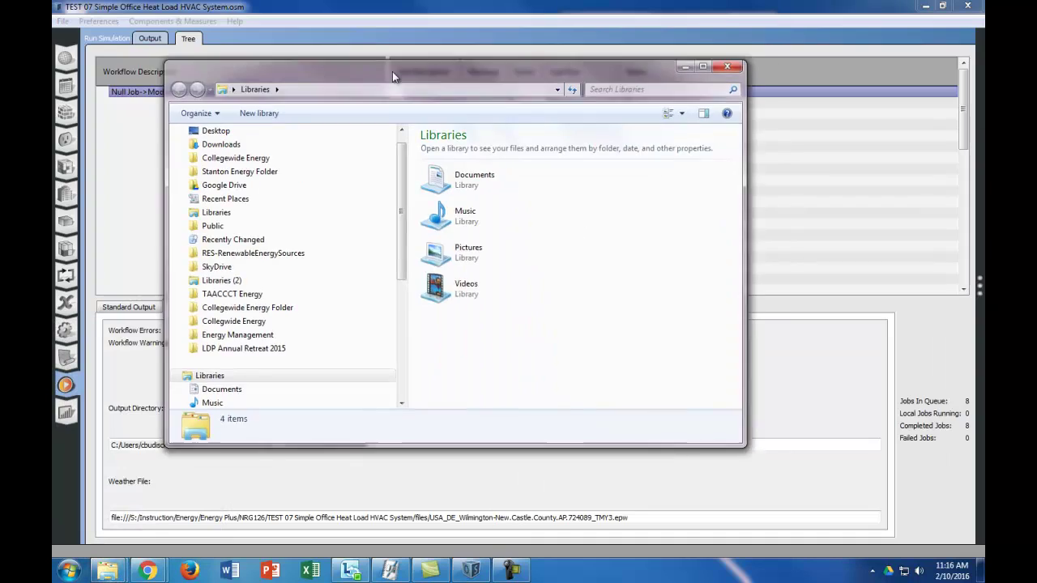
Step: Go to the pasted output directory and open the run's 5-EnergyPlus-0 folder
left_click_drag(392, 72, 405, 5)
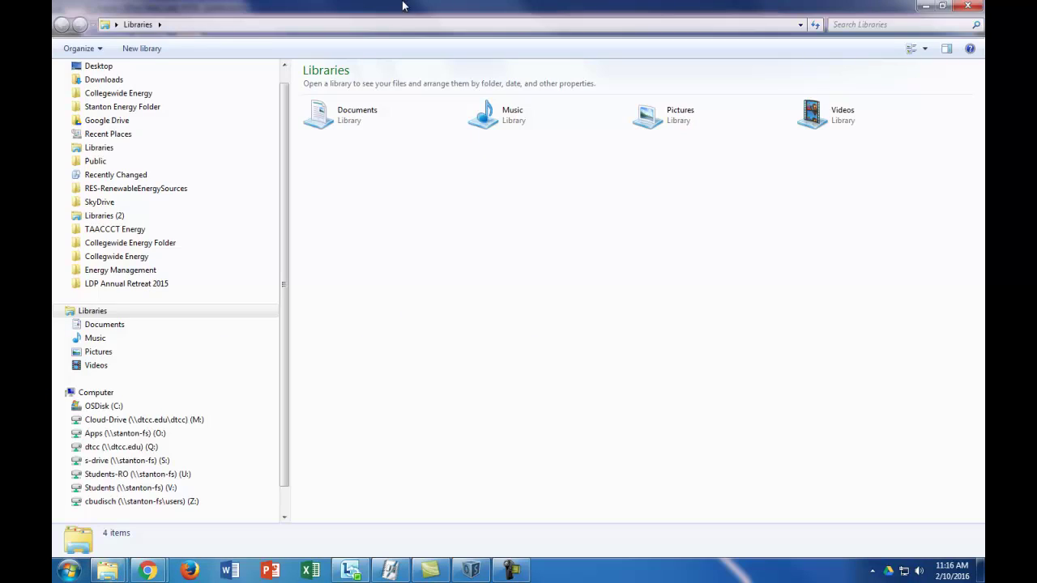
left_click(255, 25)
type("C:/Users/cbudisch/AppData/Local/TEMP/OpenStudio.Fx4576/resources/run\\0-Null")
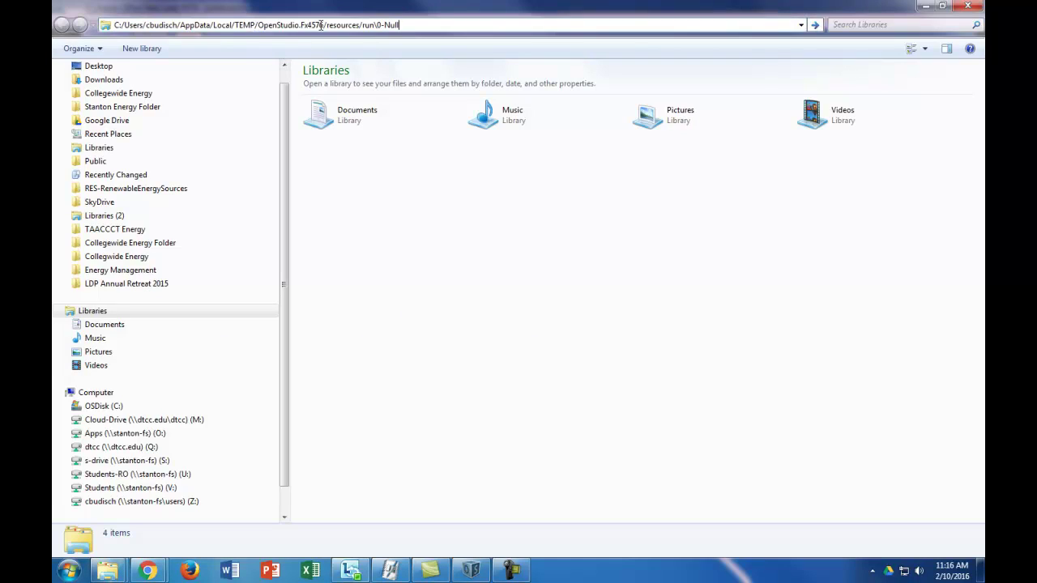
key("Return")
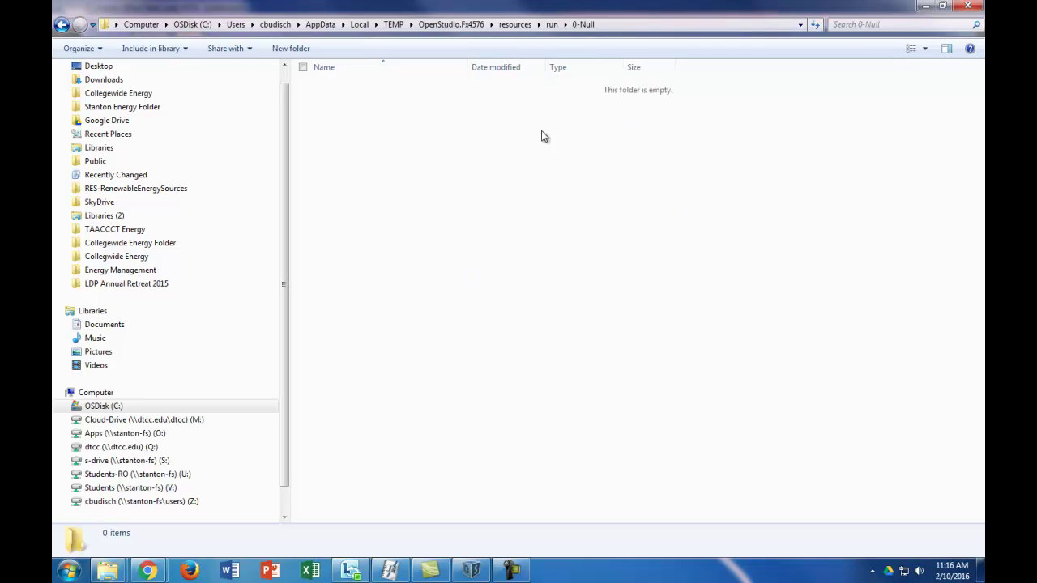
left_click(552, 24)
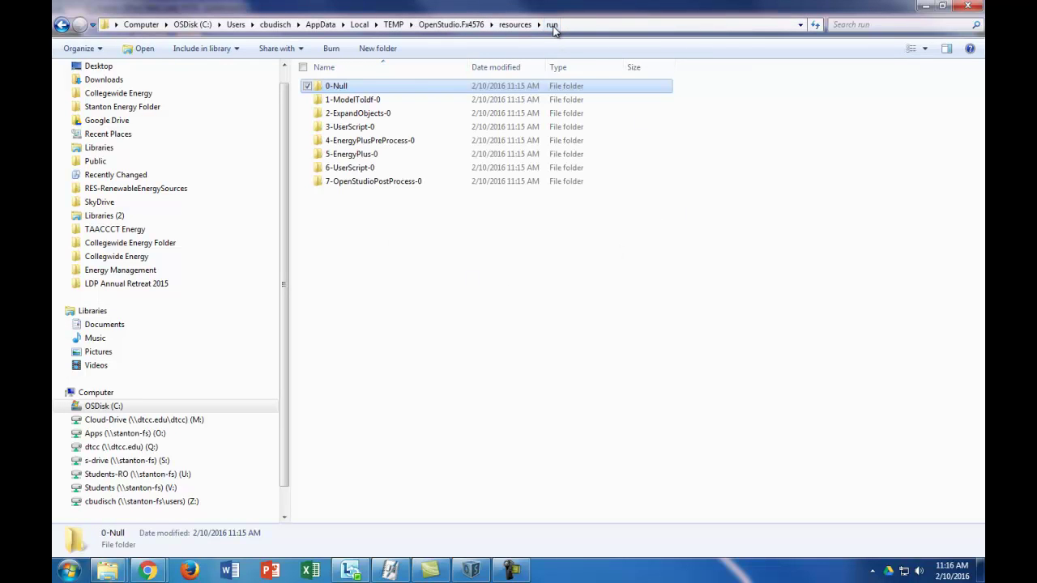
double_click(359, 155)
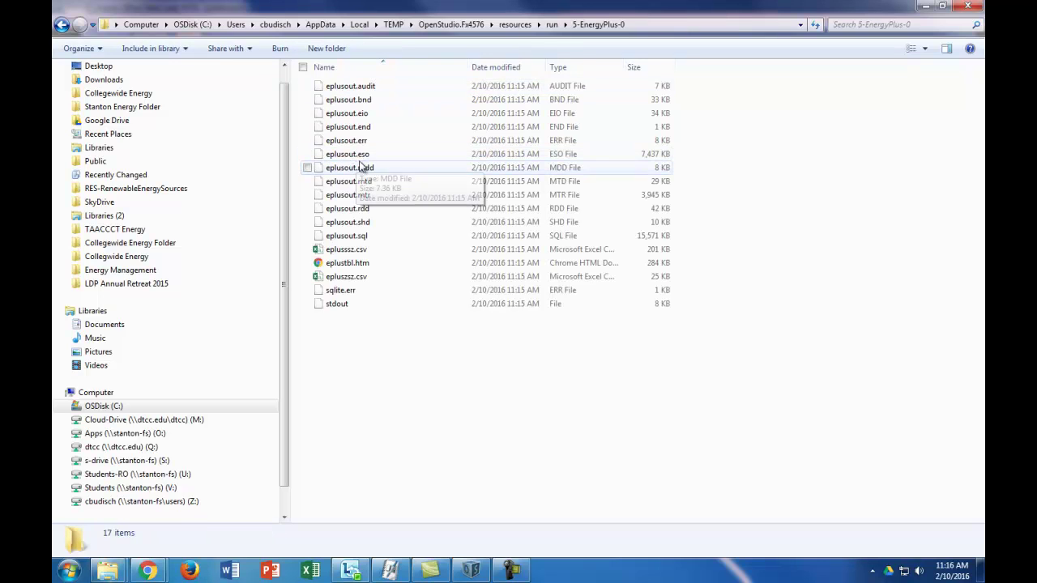
Step: Select eplusout.eso and switch to the Temp folder window holding ReadVarsESO.exe
left_click(346, 155)
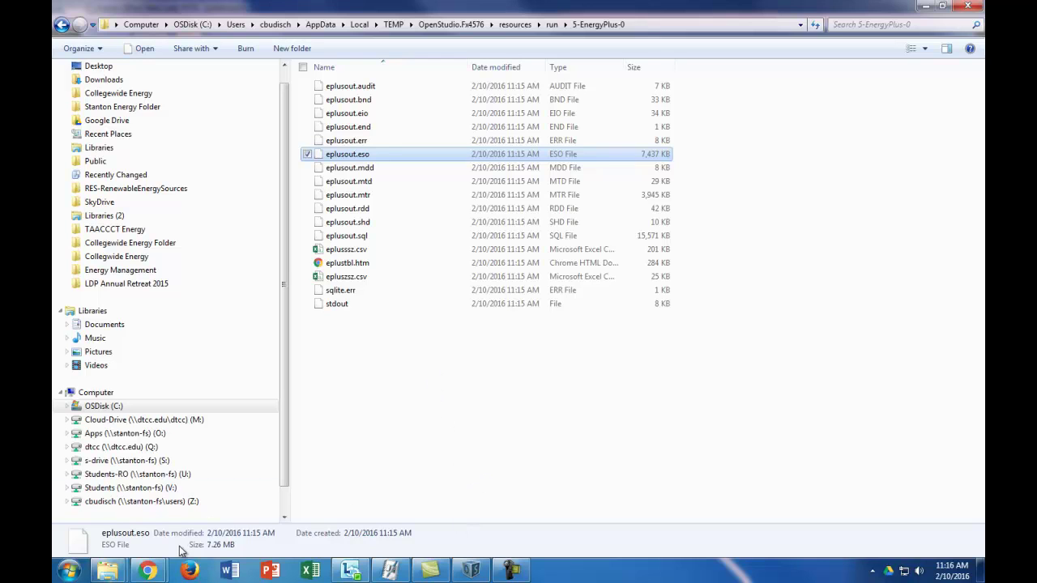
mouse_move(107, 571)
left_click(248, 501)
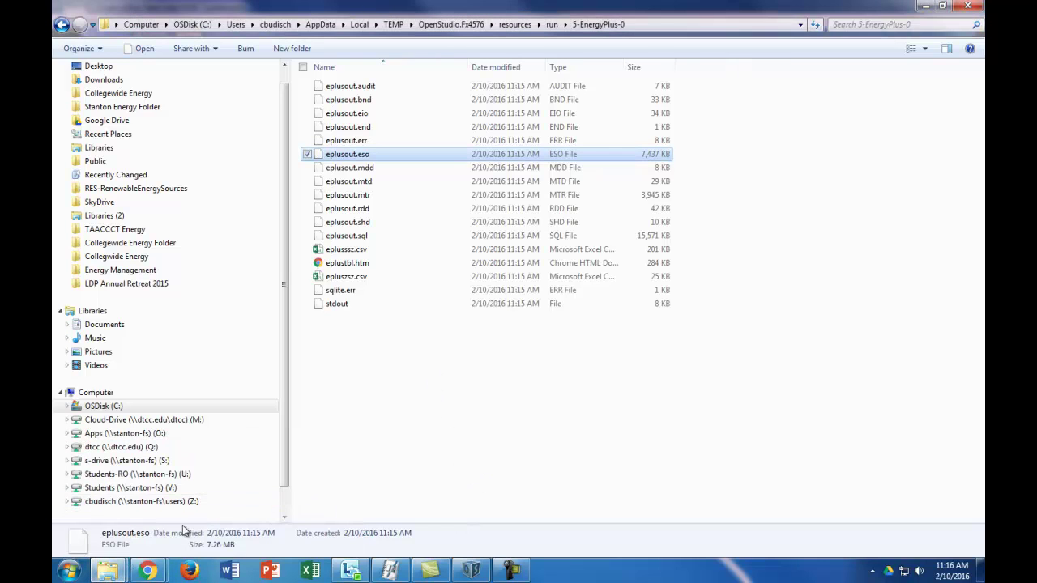
left_click(107, 570)
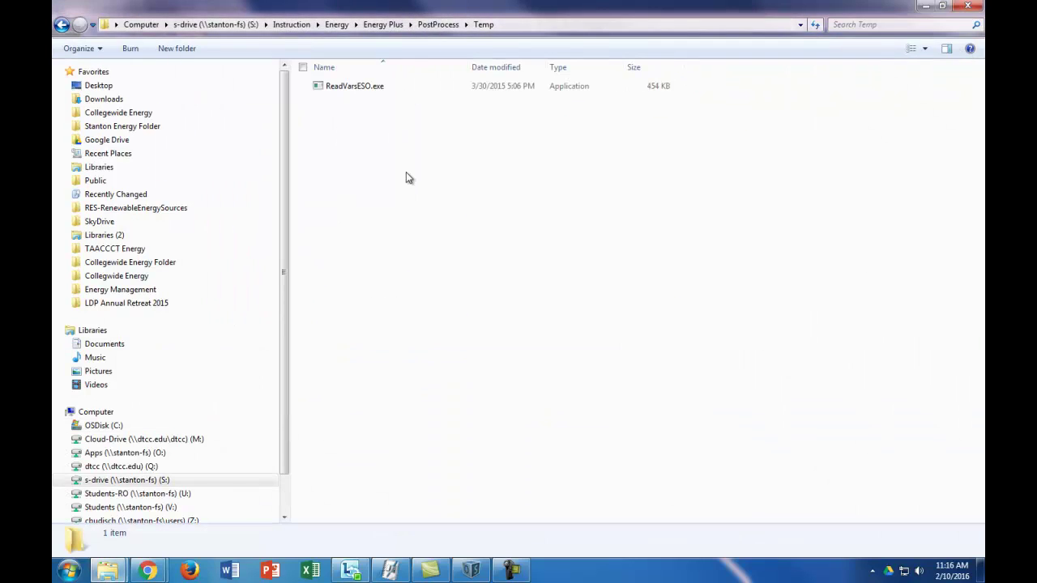
Step: Paste eplusout.eso into Temp, run ReadVarsESO.exe, and open the resulting eplusout.csv
right_click(359, 150)
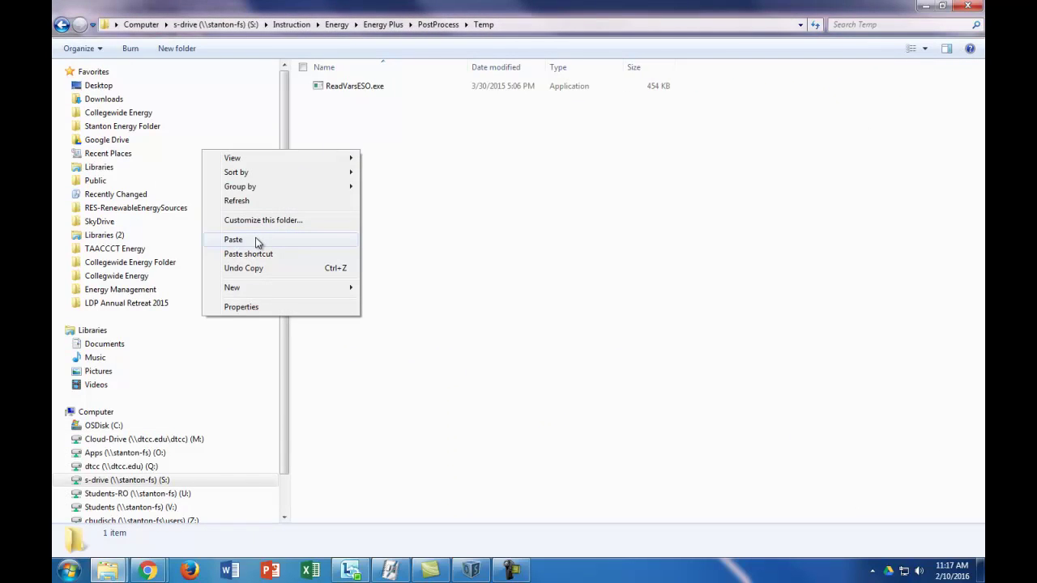
left_click(256, 241)
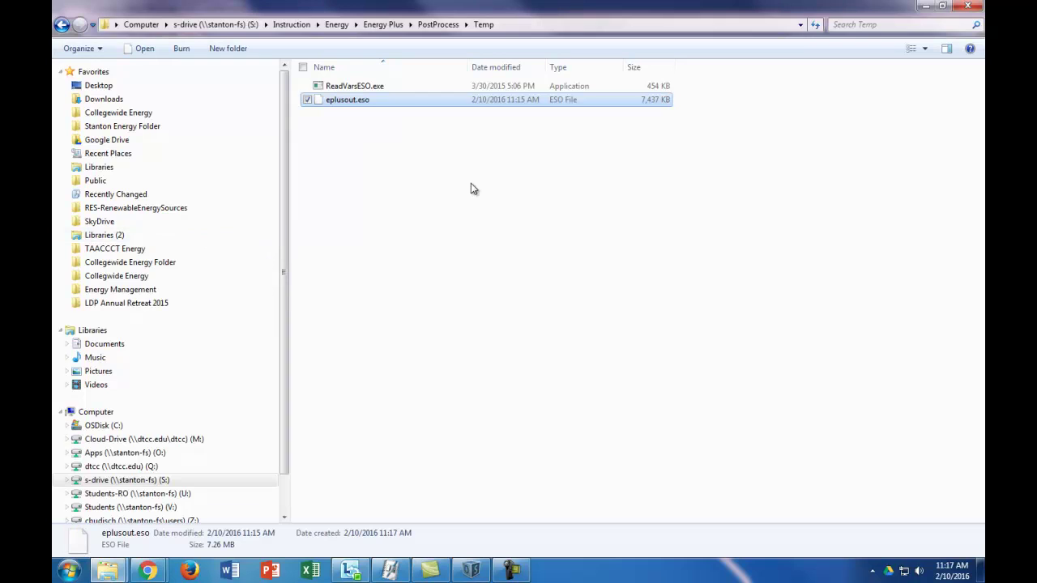
left_click(409, 150)
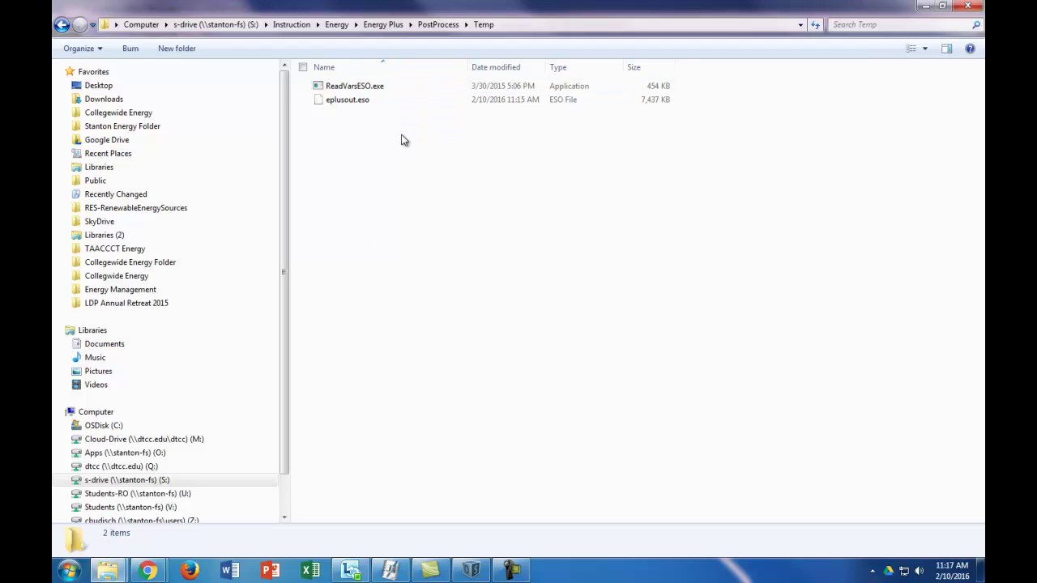
double_click(348, 87)
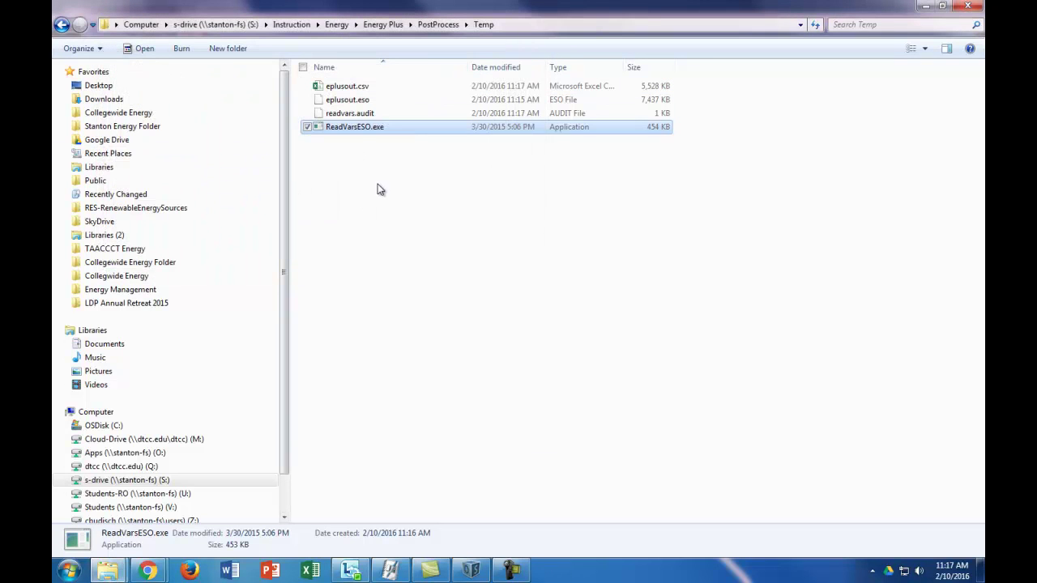
double_click(348, 88)
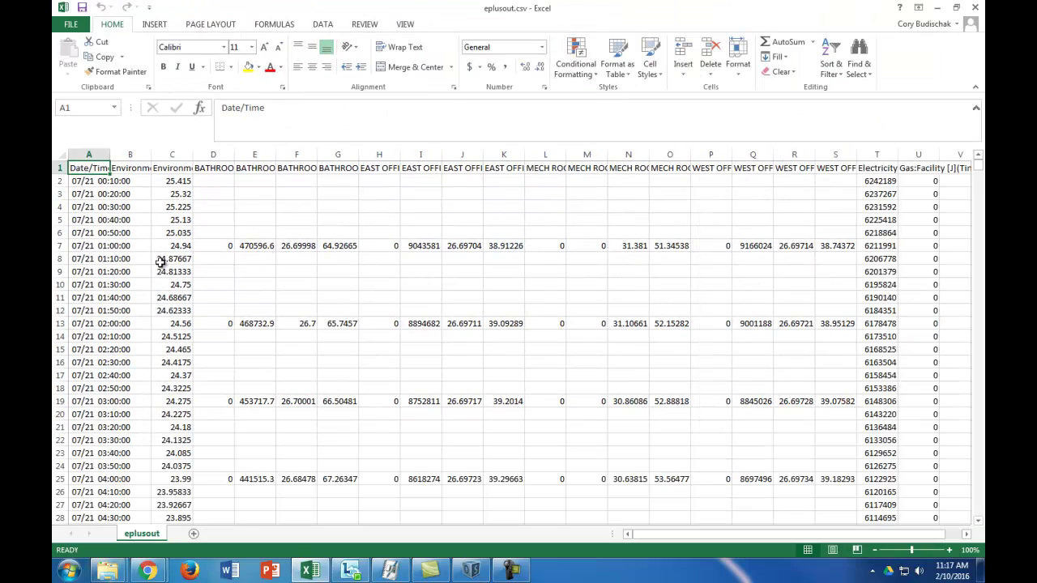
Step: Check column C's header text in eplusout.csv and select header row 1
left_click(173, 171)
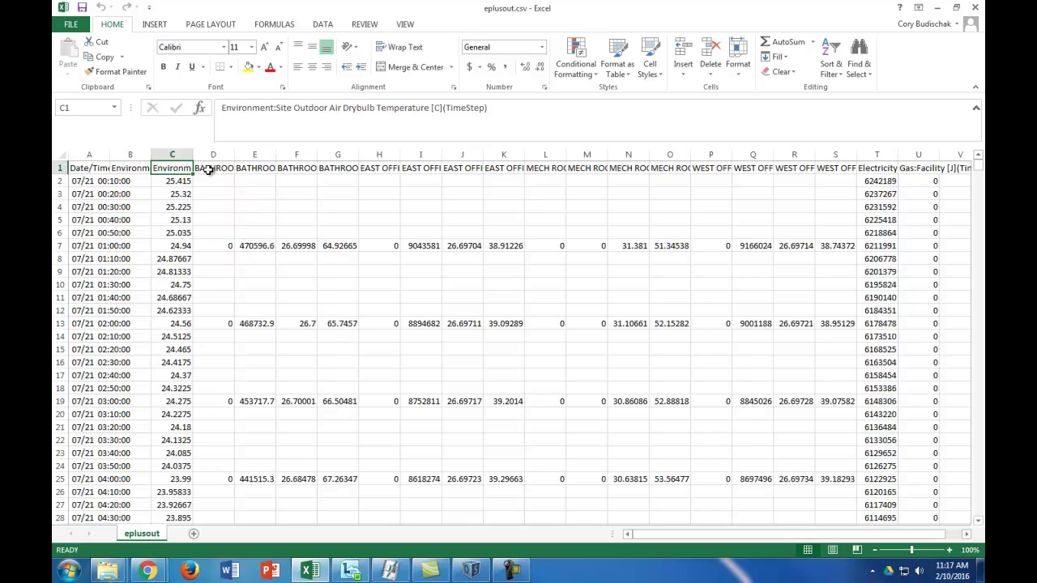
left_click(60, 168)
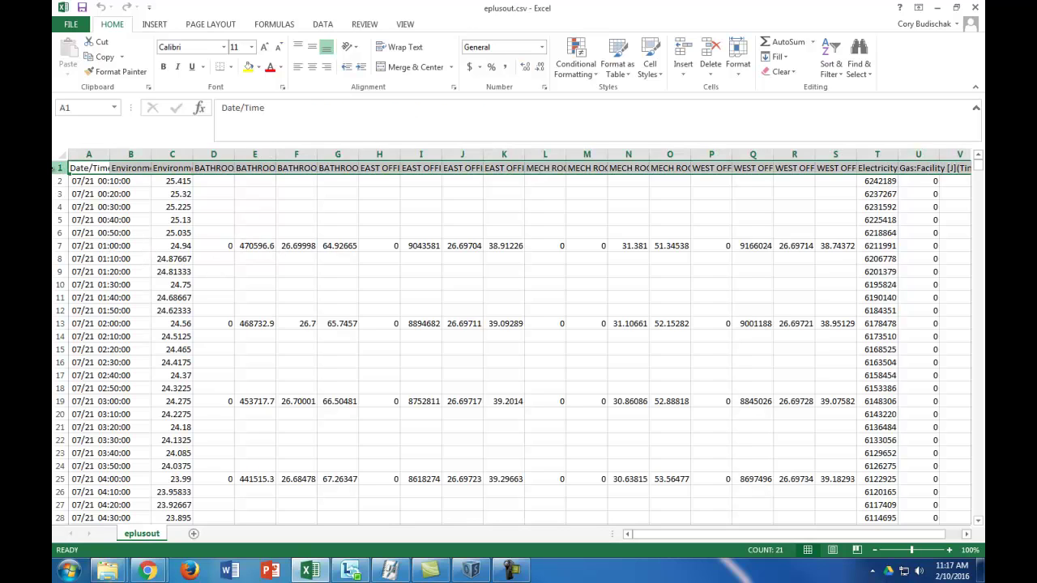
Step: Wrap text on header row 1 and select column E to see the BATHROOMS cooling energy sum
left_click(399, 47)
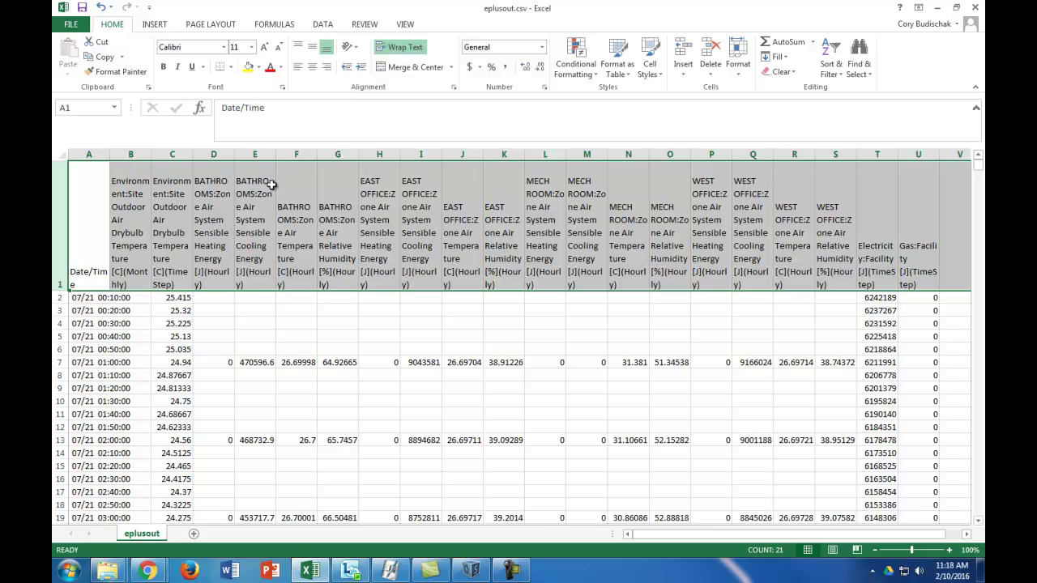
left_click(253, 154)
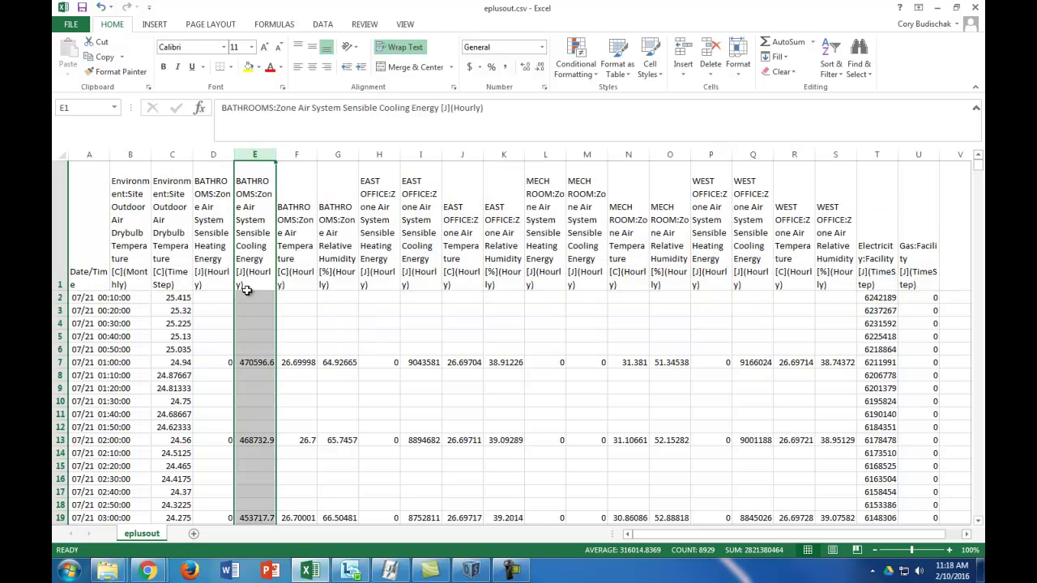